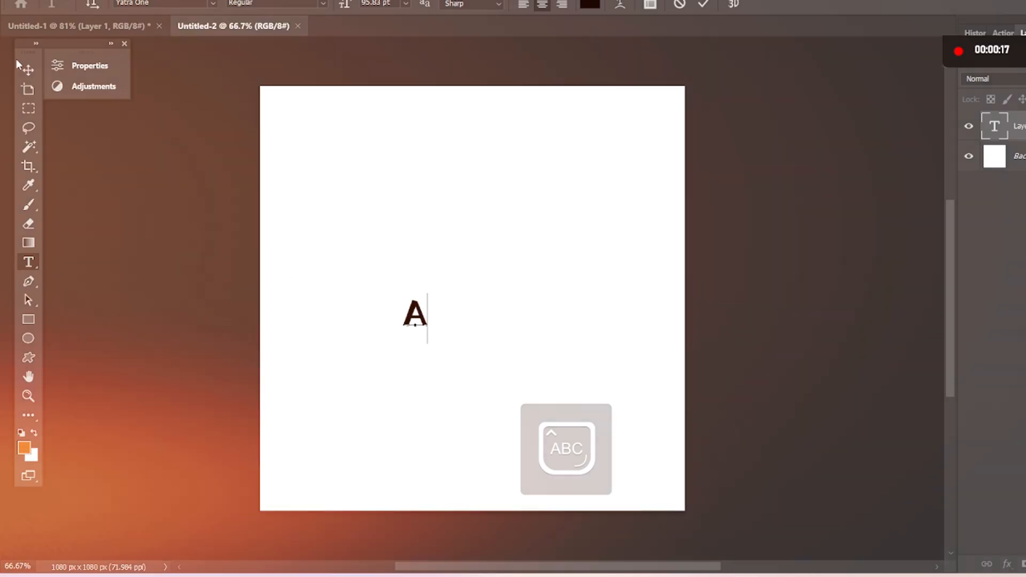
Scale the letter A up to about 1000% and centre it on the canvas.
{"action": "left_click", "coordinate": [29, 70]}
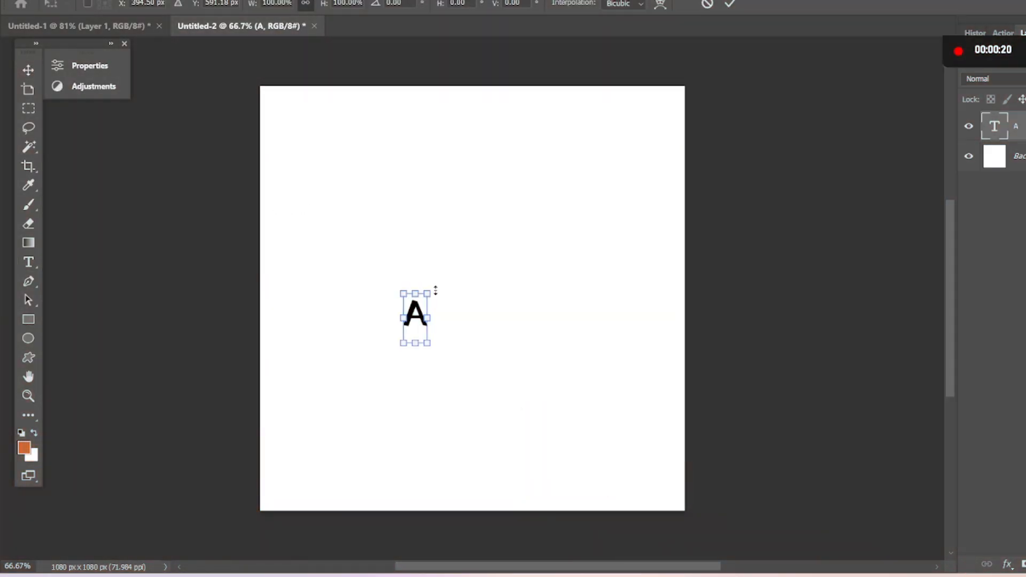
{"action": "left_click_drag", "start_coordinate": [415, 294], "coordinate": [705, 92]}
{"action": "left_click_drag", "start_coordinate": [453, 176], "coordinate": [494, 342]}
{"action": "left_click_drag", "start_coordinate": [519, 266], "coordinate": [748, 59]}
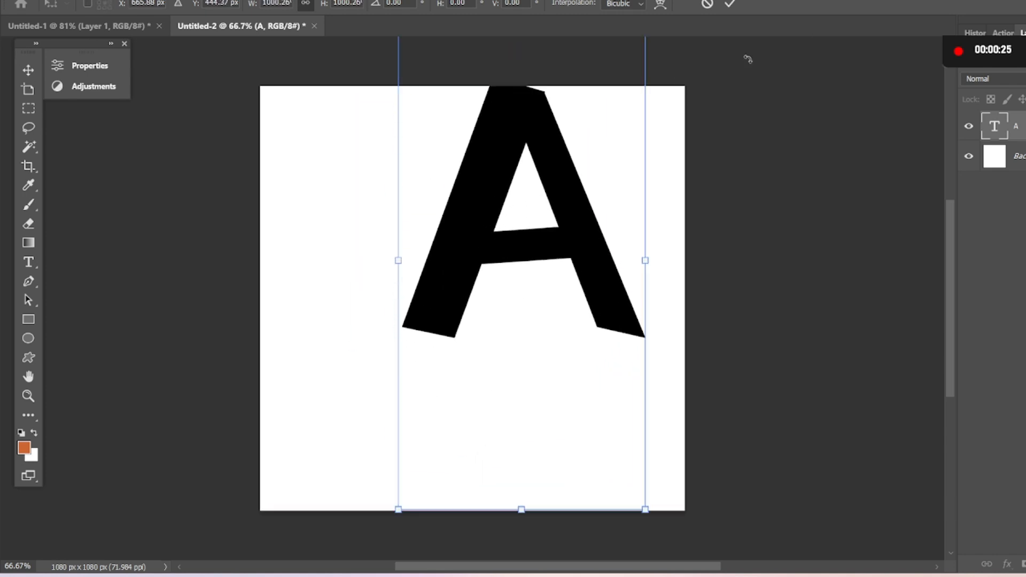
{"action": "left_click_drag", "start_coordinate": [536, 214], "coordinate": [488, 293]}
{"action": "key", "text": "Return"}
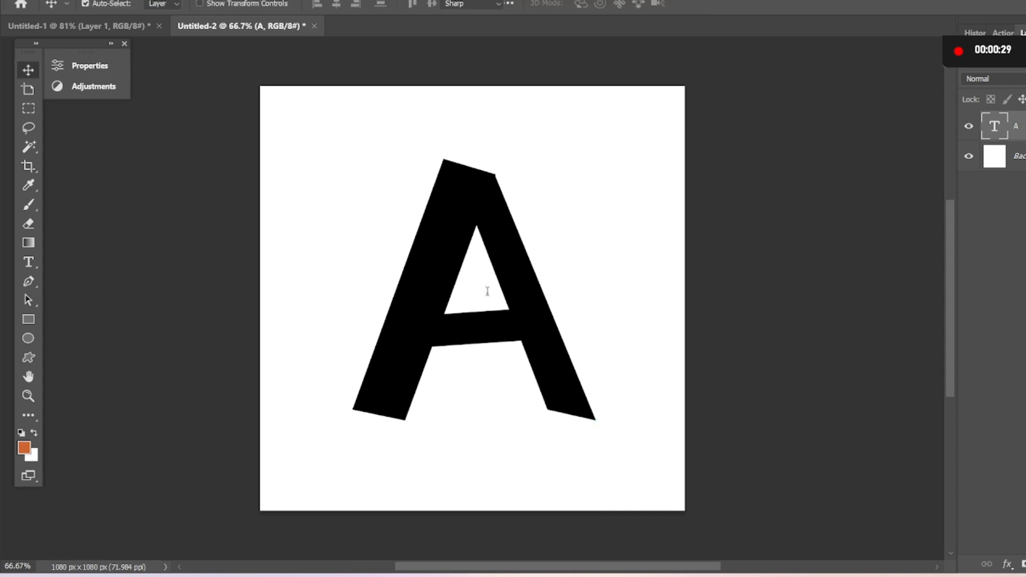
Change the font of the letter A to Bakbak One.
{"action": "double_click", "coordinate": [487, 294]}
{"action": "left_click", "coordinate": [214, 3]}
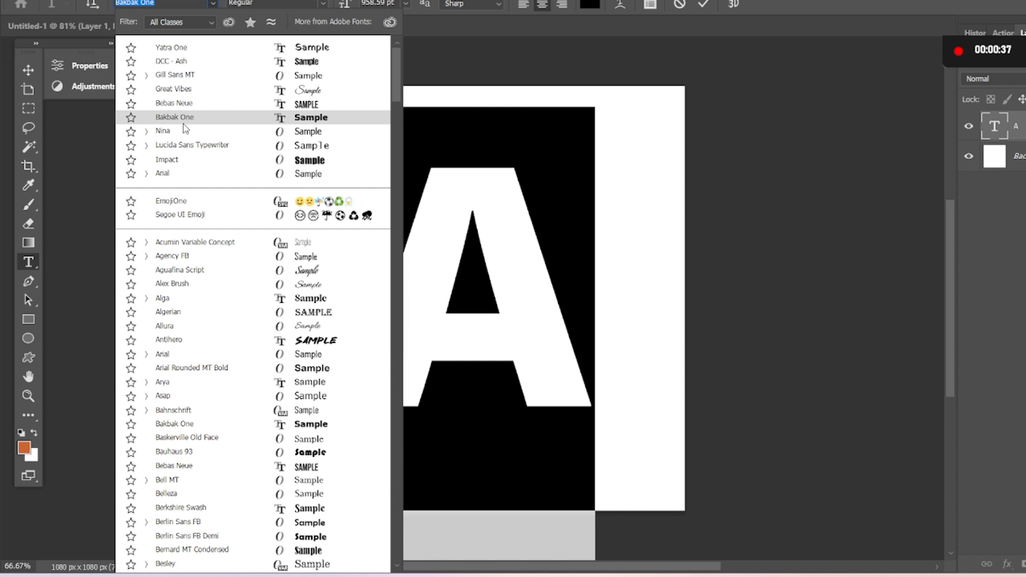
{"action": "left_click", "coordinate": [183, 123]}
{"action": "left_click", "coordinate": [28, 68]}
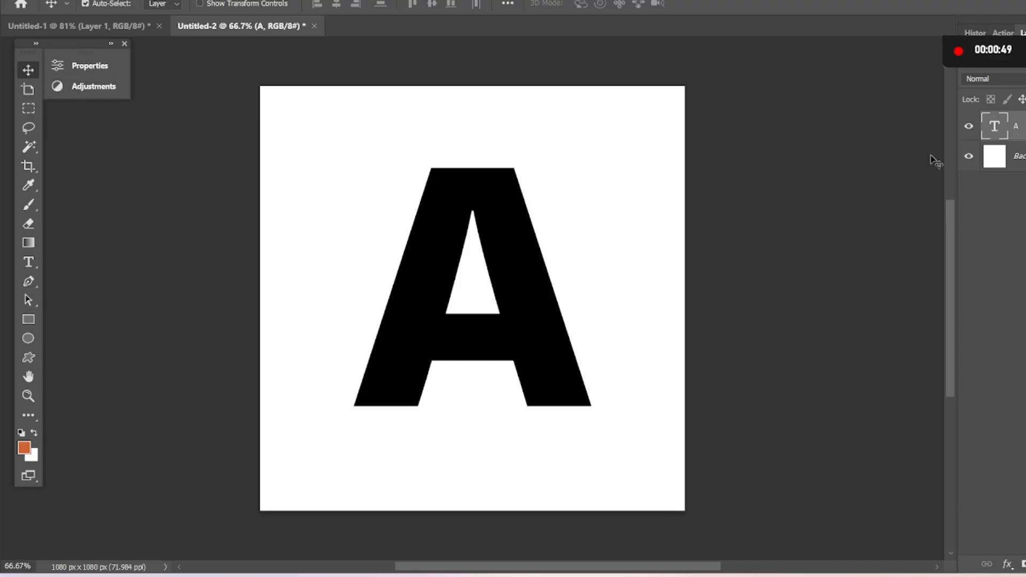
Paste the green leaves image above the letter and duplicate its layer.
{"action": "key", "text": "ctrl+v"}
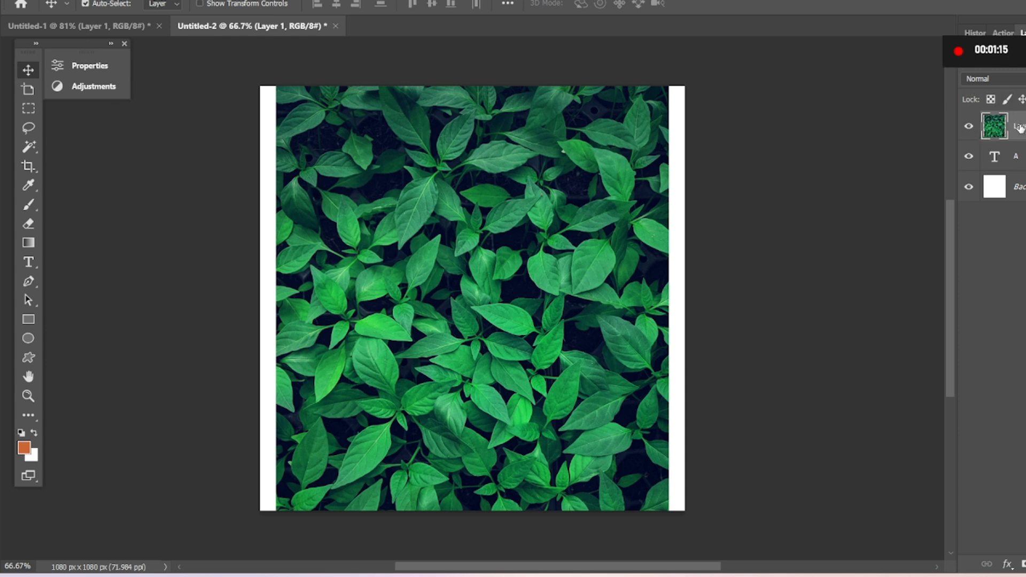
{"action": "key", "text": "ctrl+j"}
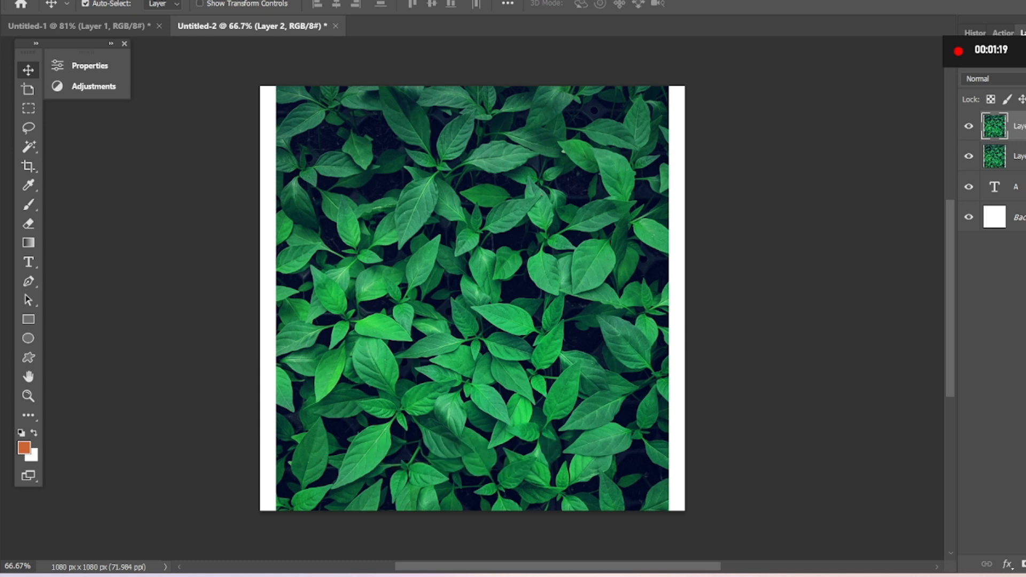
Clip the lower of the two leaves layers to the letter A with a clipping mask.
{"action": "left_click", "coordinate": [1018, 156]}
{"action": "left_click", "coordinate": [1015, 278]}
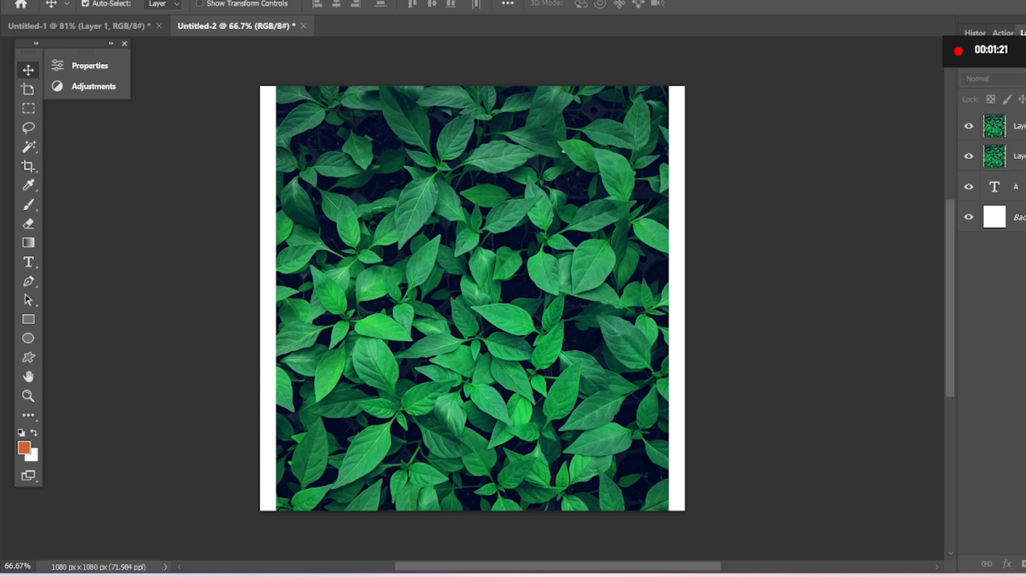
{"action": "left_click", "coordinate": [1018, 156]}
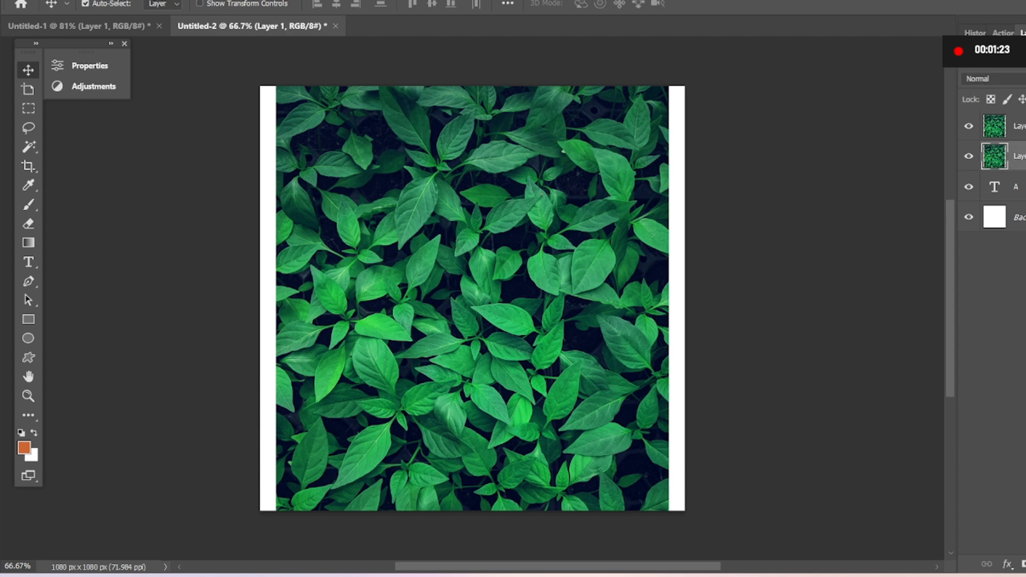
{"action": "key", "text": "ctrl+alt+g"}
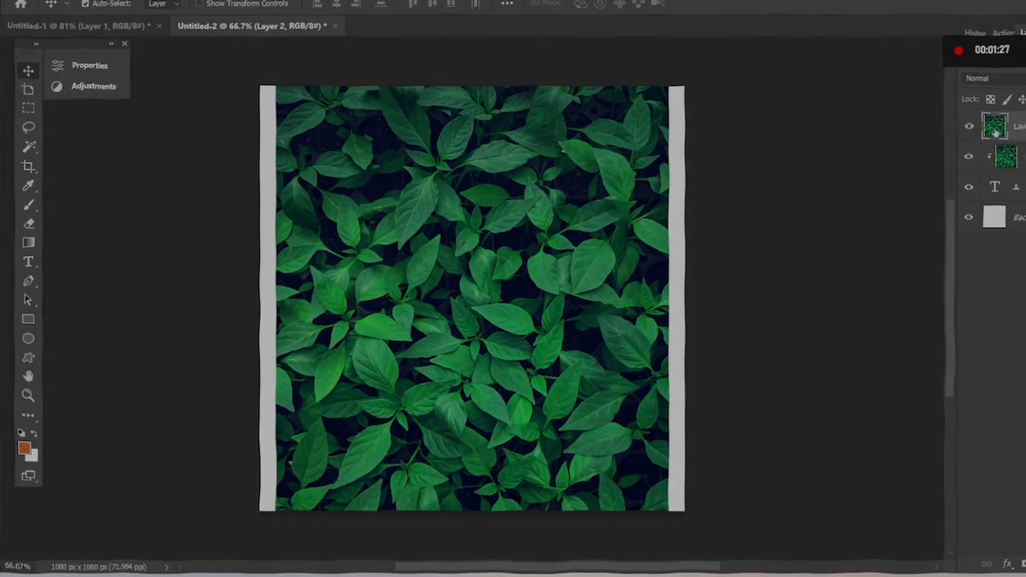
Set the opacity of the topmost leaves layer to 50%.
{"action": "key", "text": "4"}
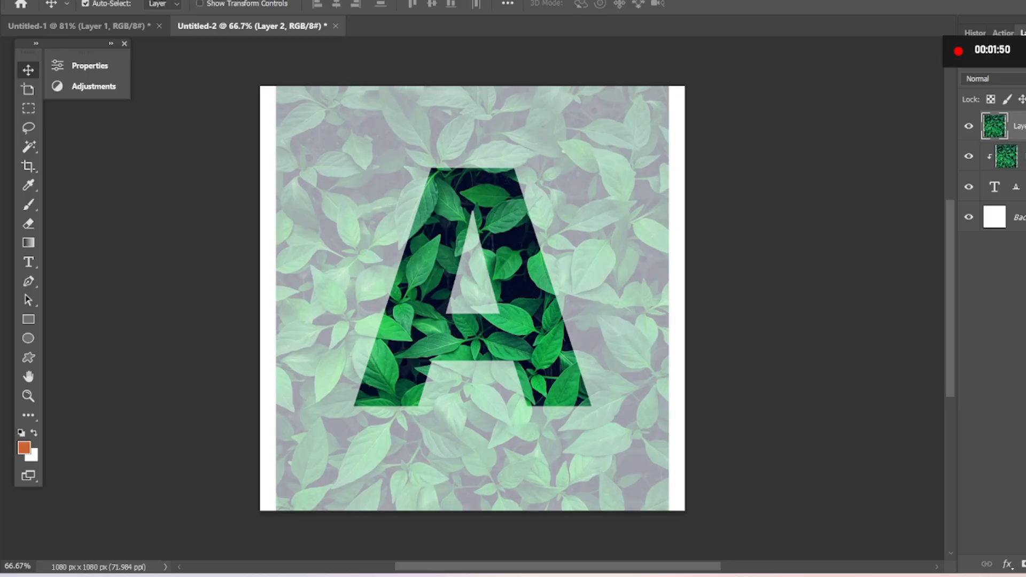
{"action": "key", "text": "5"}
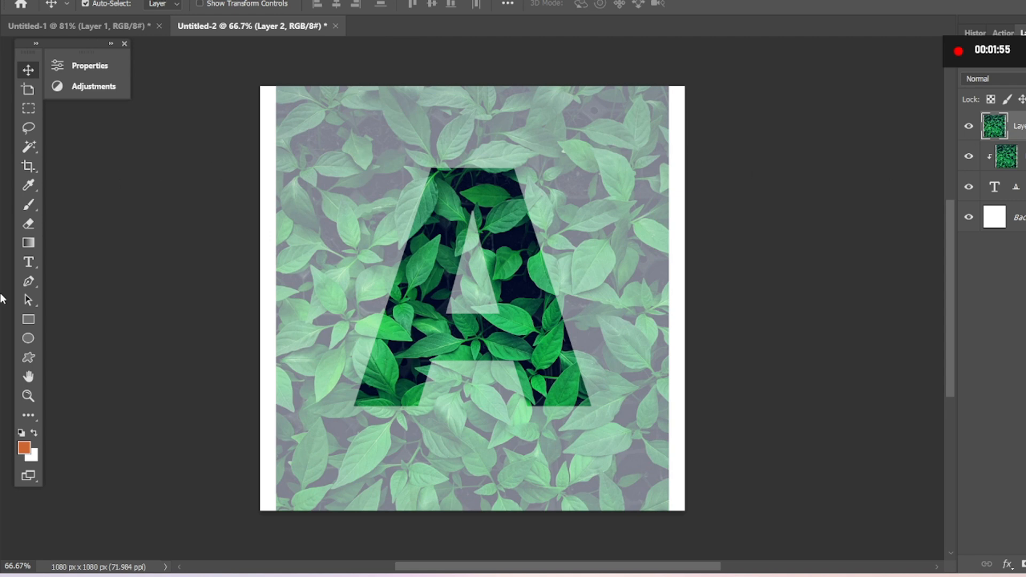
Outline the leaves that overlap the edges of the letter A with the Lasso tool, adding each one to a single selection.
{"action": "left_click", "coordinate": [34, 284]}
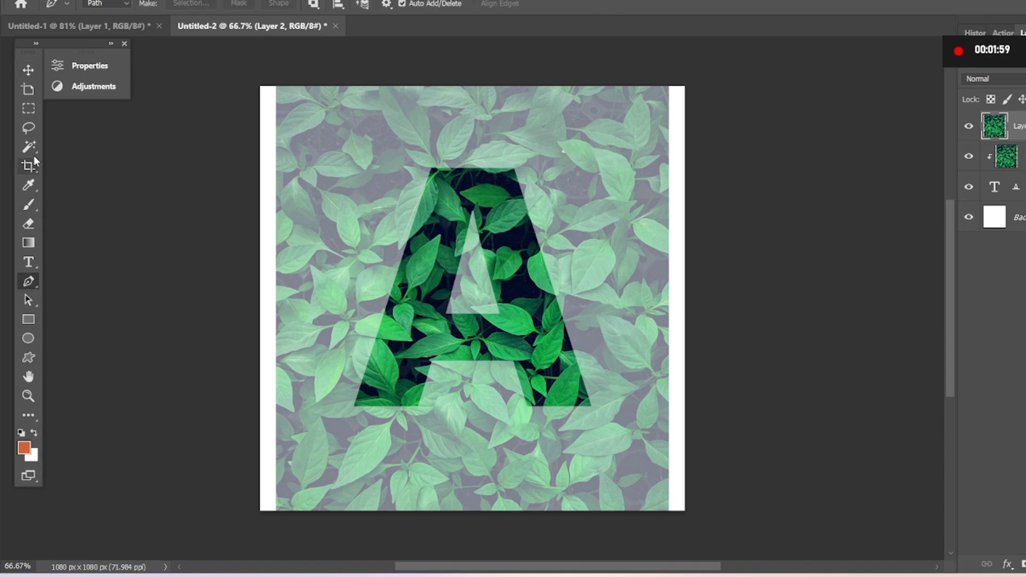
{"action": "left_click", "coordinate": [30, 130]}
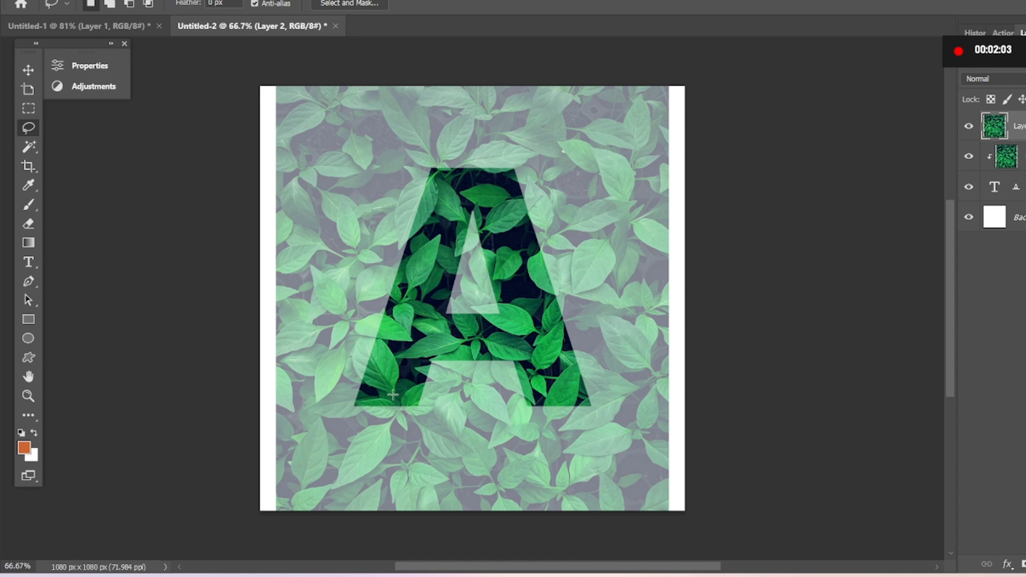
{"action": "key", "text": "Caps_Lock"}
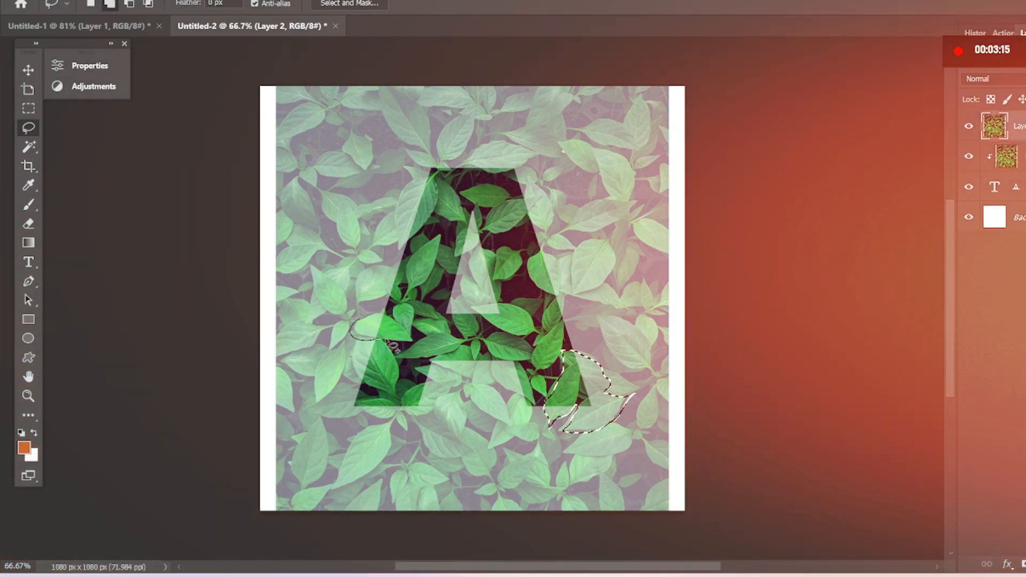
{"action": "mouse_move", "coordinate": [380, 316]}
{"action": "left_mouse_down"}
{"action": "mouse_move", "coordinate": [411, 347]}
{"action": "mouse_move", "coordinate": [407, 329]}
{"action": "mouse_move", "coordinate": [381, 312]}
{"action": "mouse_move", "coordinate": [366, 327]}
{"action": "left_mouse_up"}
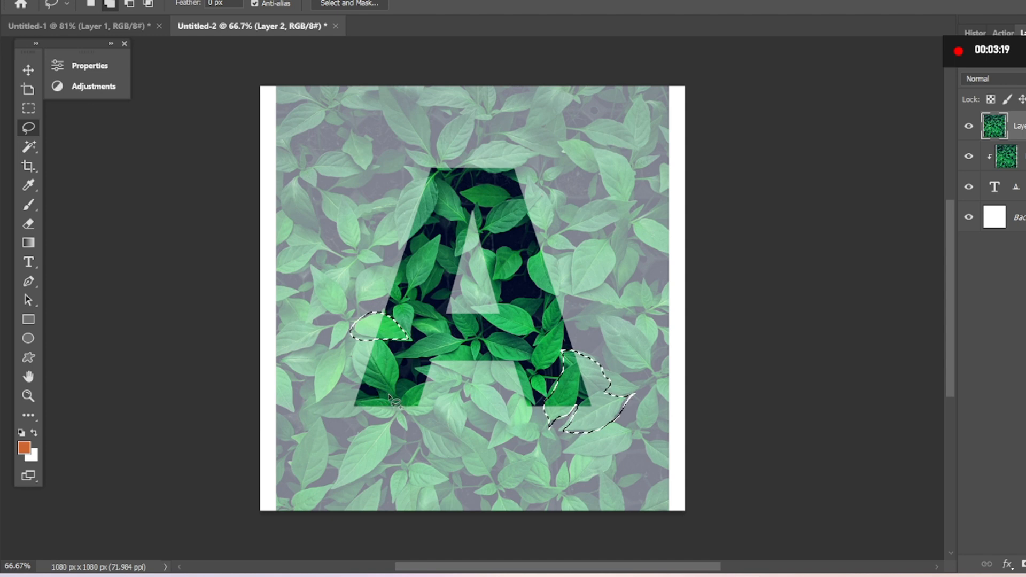
{"action": "mouse_move", "coordinate": [386, 395]}
{"action": "left_mouse_down"}
{"action": "mouse_move", "coordinate": [356, 363]}
{"action": "mouse_move", "coordinate": [363, 342]}
{"action": "mouse_move", "coordinate": [388, 345]}
{"action": "mouse_move", "coordinate": [396, 401]}
{"action": "left_mouse_up"}
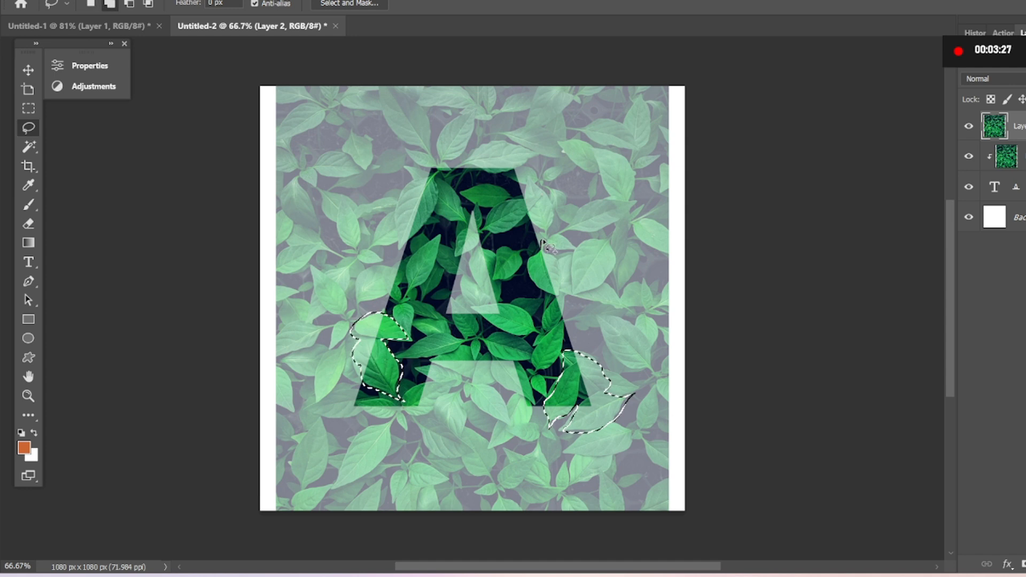
{"action": "mouse_move", "coordinate": [556, 257]}
{"action": "left_mouse_down"}
{"action": "mouse_move", "coordinate": [563, 297]}
{"action": "mouse_move", "coordinate": [538, 291]}
{"action": "mouse_move", "coordinate": [524, 268]}
{"action": "mouse_move", "coordinate": [542, 244]}
{"action": "left_mouse_up"}
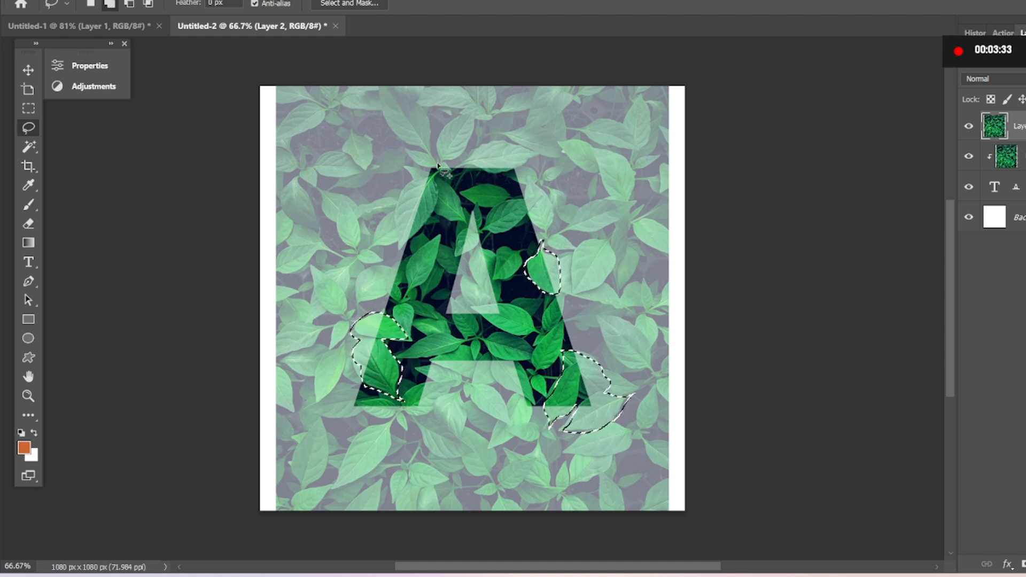
{"action": "mouse_move", "coordinate": [418, 178]}
{"action": "left_mouse_down"}
{"action": "mouse_move", "coordinate": [403, 187]}
{"action": "mouse_move", "coordinate": [399, 246]}
{"action": "mouse_move", "coordinate": [422, 240]}
{"action": "mouse_move", "coordinate": [442, 176]}
{"action": "left_mouse_up"}
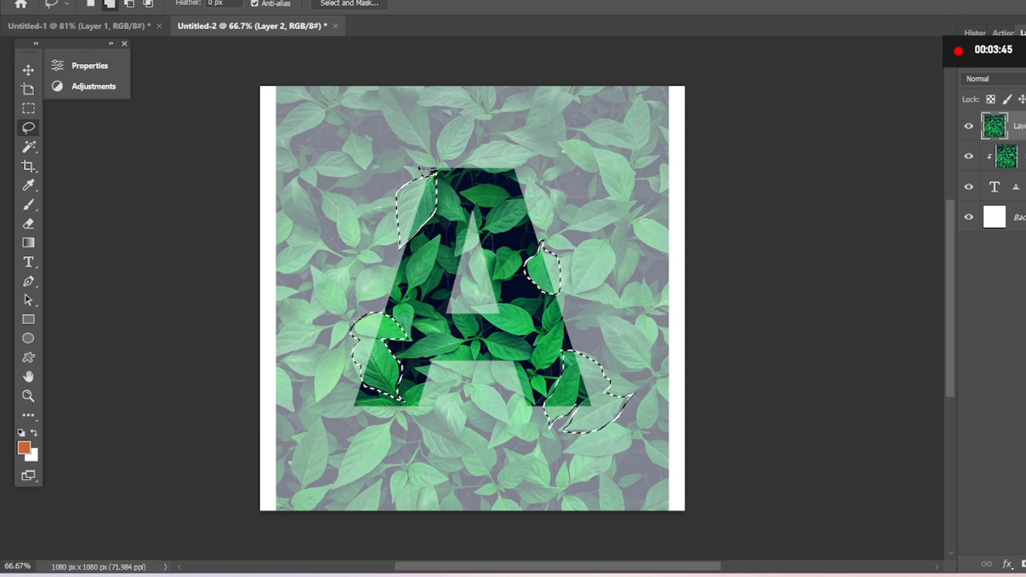
{"action": "mouse_move", "coordinate": [419, 166]}
{"action": "left_mouse_down"}
{"action": "mouse_move", "coordinate": [404, 151]}
{"action": "mouse_move", "coordinate": [434, 156]}
{"action": "mouse_move", "coordinate": [446, 174]}
{"action": "mouse_move", "coordinate": [448, 140]}
{"action": "mouse_move", "coordinate": [474, 110]}
{"action": "mouse_move", "coordinate": [479, 128]}
{"action": "mouse_move", "coordinate": [448, 171]}
{"action": "mouse_move", "coordinate": [461, 179]}
{"action": "mouse_move", "coordinate": [445, 174]}
{"action": "left_mouse_up"}
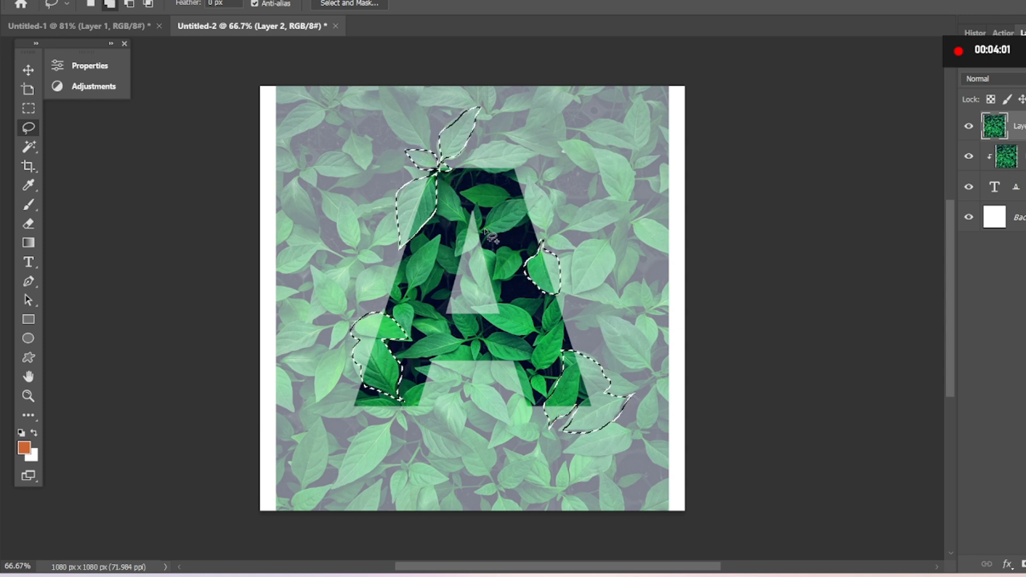
{"action": "left_click_drag", "start_coordinate": [487, 226], "coordinate": [526, 201]}
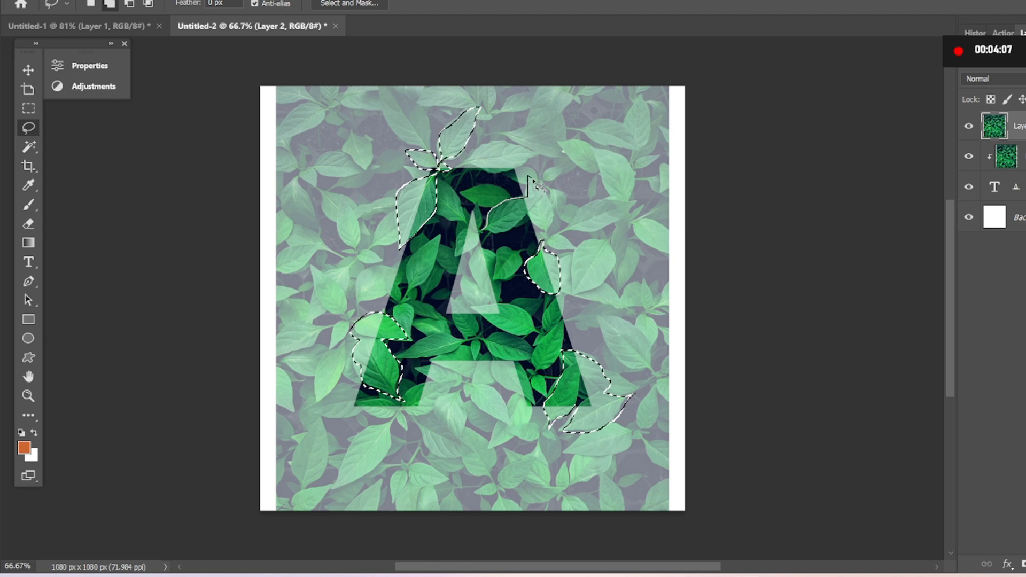
{"action": "mouse_move", "coordinate": [559, 215]}
{"action": "left_mouse_down"}
{"action": "mouse_move", "coordinate": [550, 239]}
{"action": "mouse_move", "coordinate": [532, 220]}
{"action": "mouse_move", "coordinate": [485, 233]}
{"action": "left_mouse_up"}
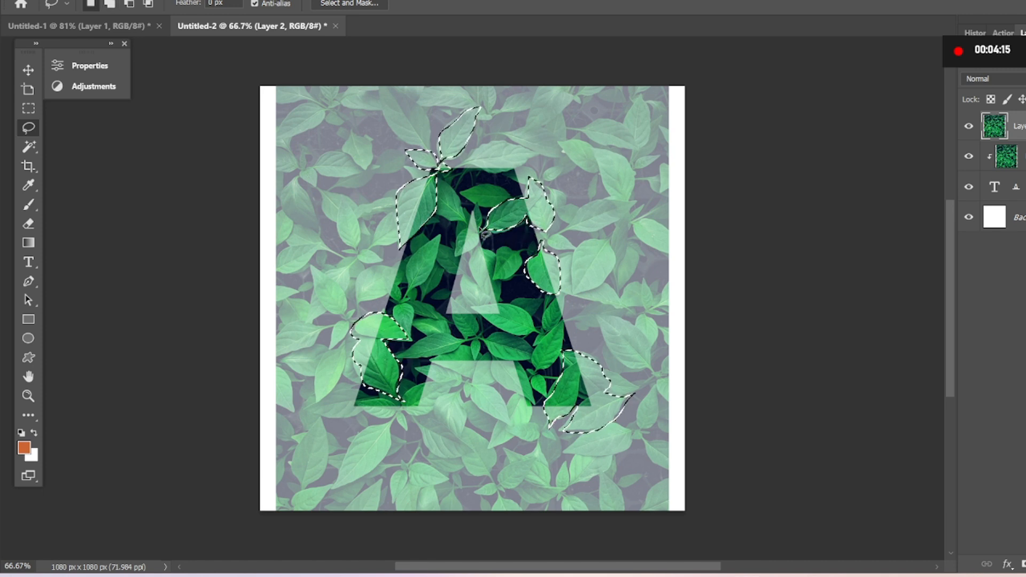
Copy the selected leaves to a new layer and hide the semi-transparent leaves layer beneath it.
{"action": "key", "text": "ctrl+j"}
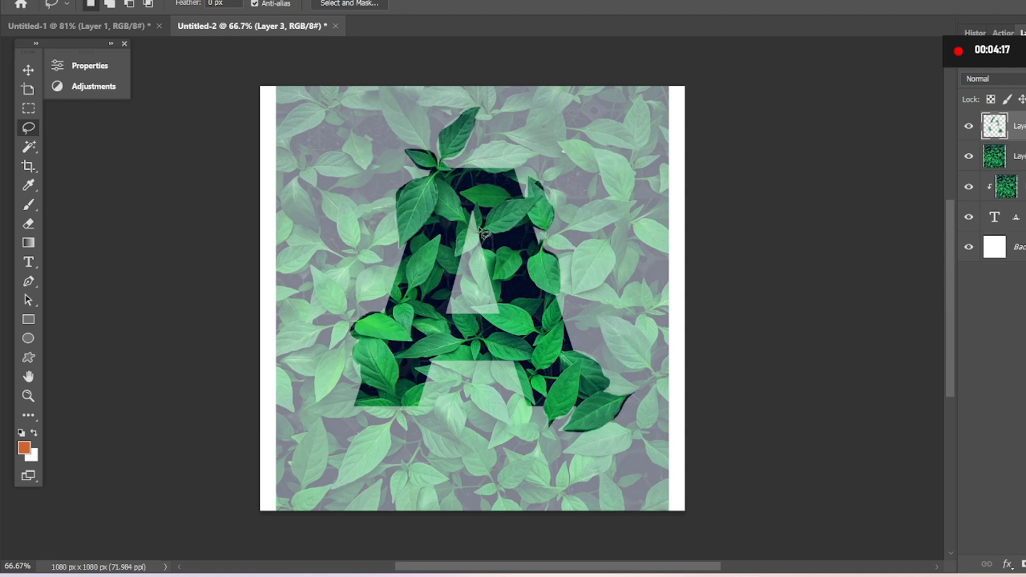
{"action": "left_click", "coordinate": [969, 157]}
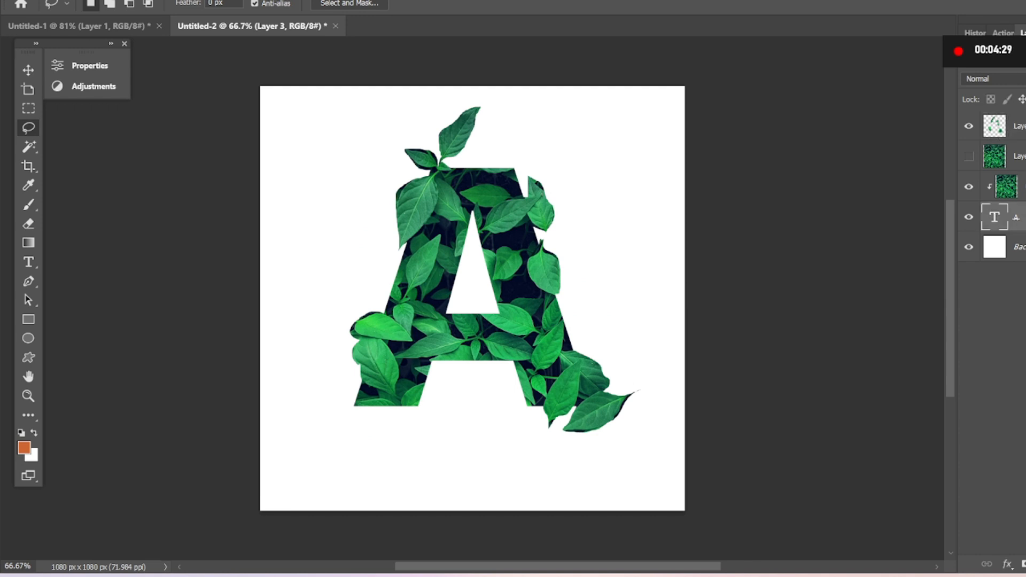
Add an Inner Glow to the letter A layer using the leaf green 33cc66, sampled from the image, as its colour.
{"action": "right_click", "coordinate": [1015, 216]}
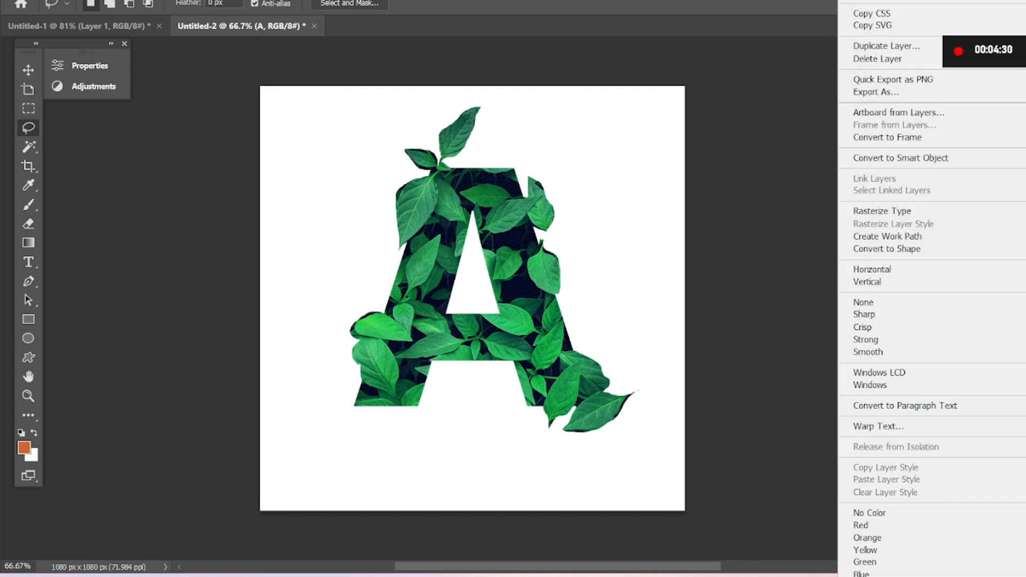
{"action": "left_click", "coordinate": [902, 2]}
{"action": "left_click_drag", "start_coordinate": [356, 101], "coordinate": [995, 146]}
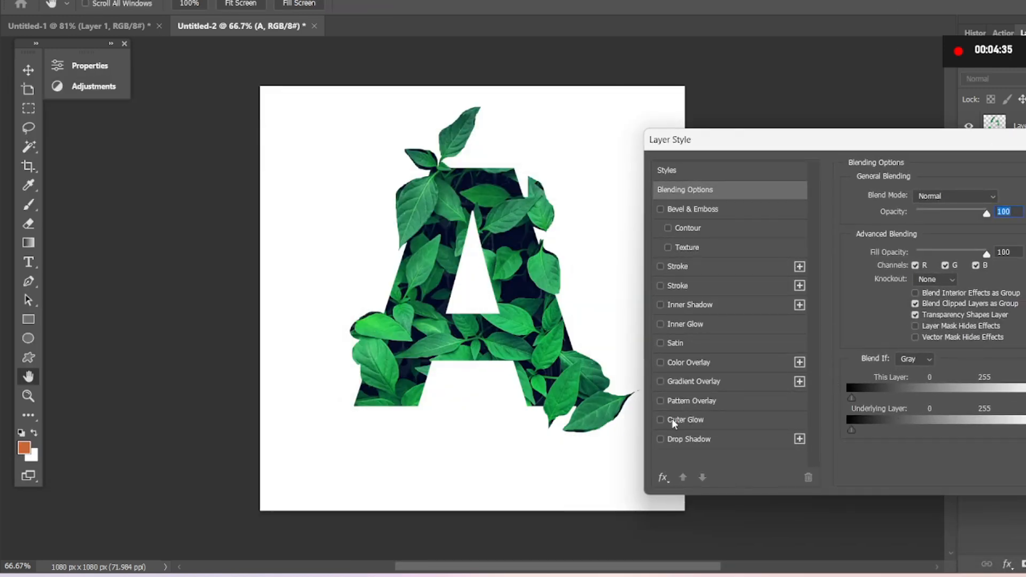
{"action": "left_click", "coordinate": [682, 323]}
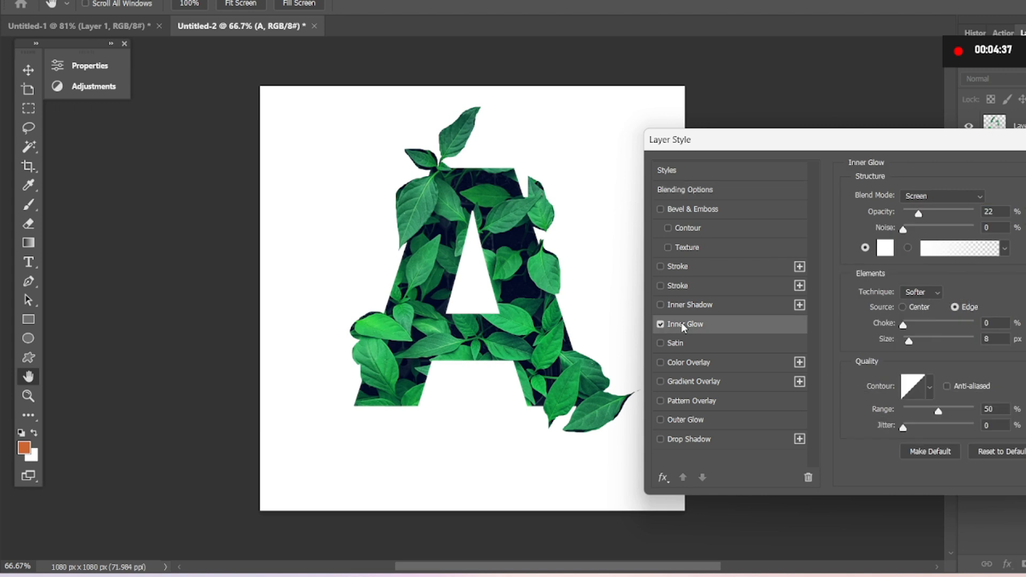
{"action": "left_click", "coordinate": [883, 248]}
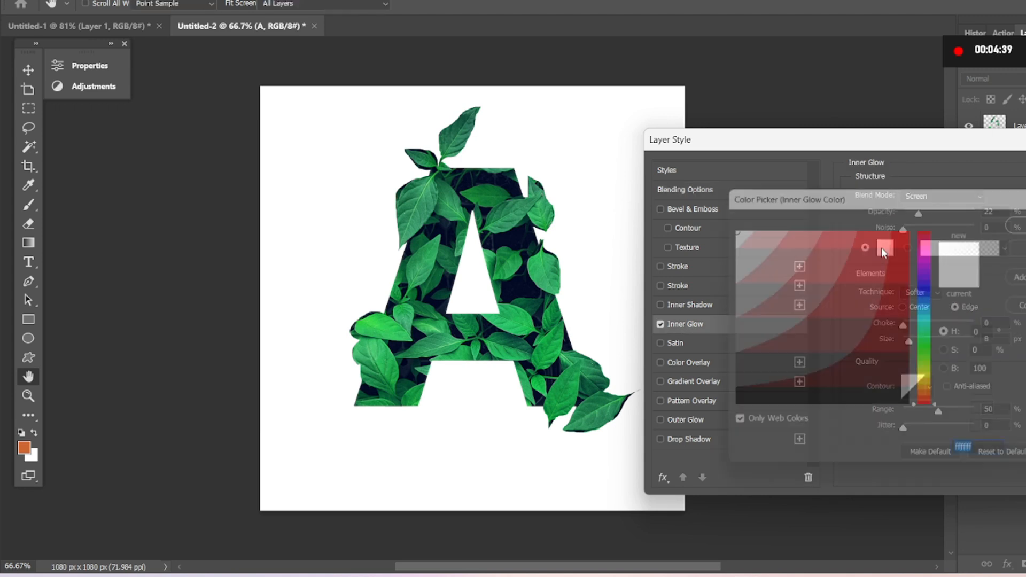
{"action": "left_click", "coordinate": [808, 266]}
{"action": "left_click_drag", "start_coordinate": [808, 266], "coordinate": [658, 548]}
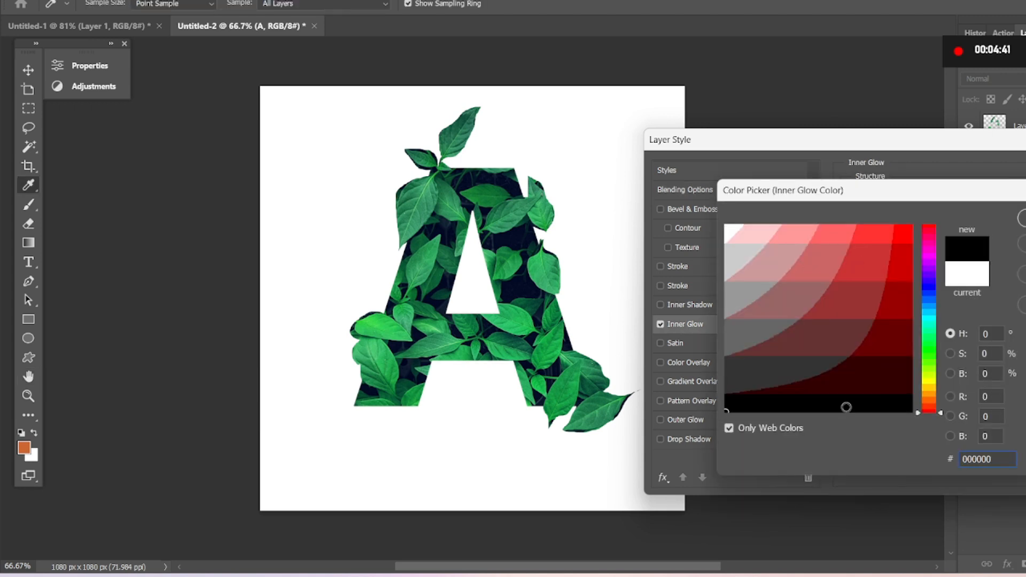
{"action": "left_click", "coordinate": [547, 261]}
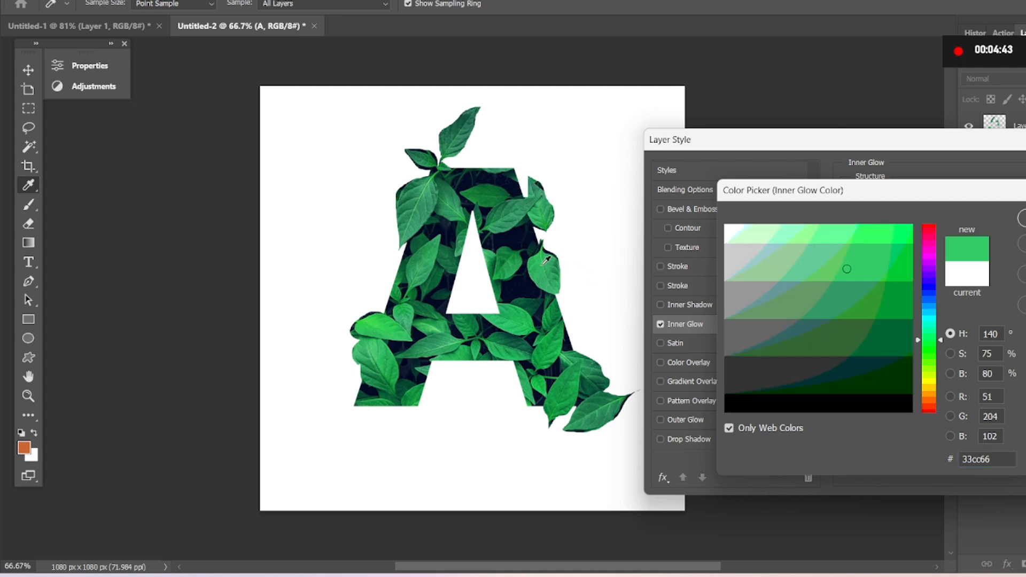
{"action": "key", "text": "Return"}
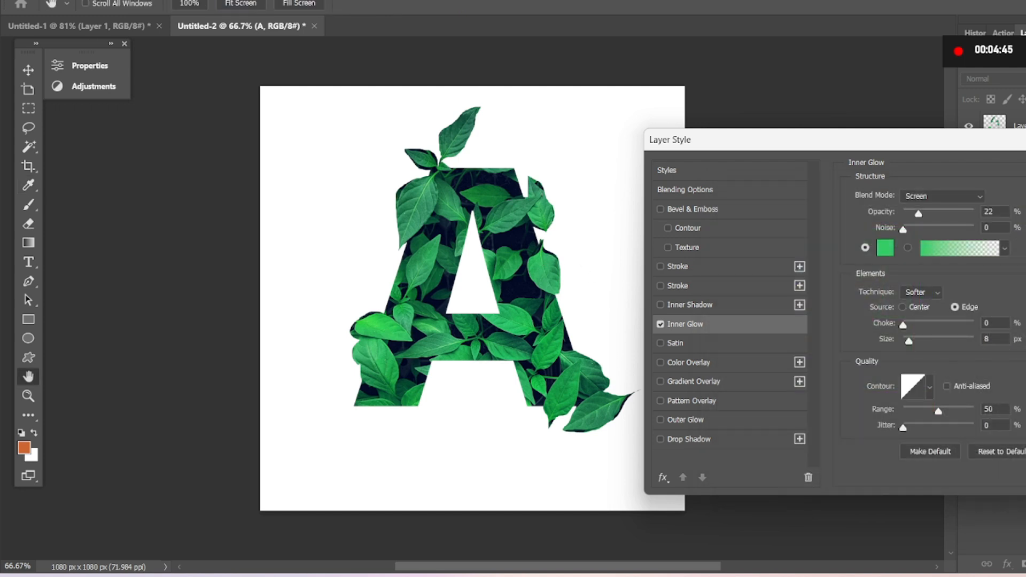
{"action": "key", "text": "Return"}
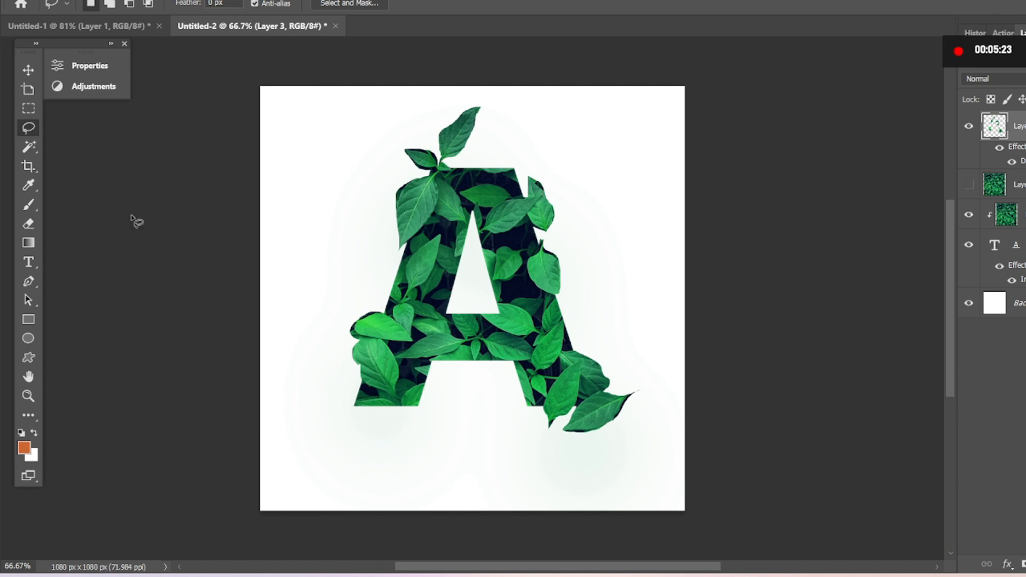
Erase the dark fringe around the lowest protruding leaf beside the letter's right foot with the Eraser tool.
{"action": "left_click", "coordinate": [28, 224]}
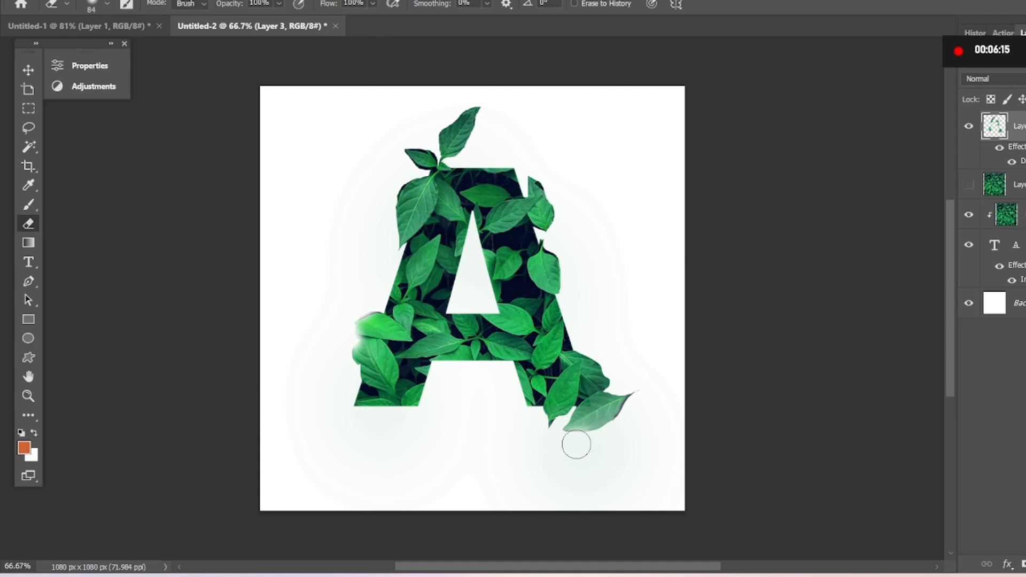
{"action": "mouse_move", "coordinate": [568, 445]}
{"action": "left_mouse_down"}
{"action": "mouse_move", "coordinate": [621, 431]}
{"action": "mouse_move", "coordinate": [641, 401]}
{"action": "left_mouse_up"}
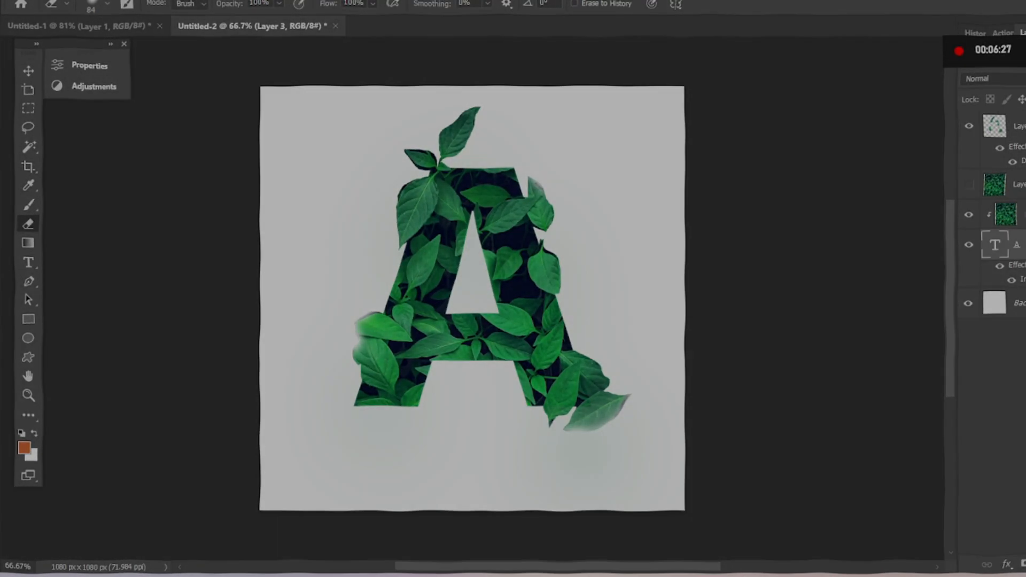
Add a Drop Shadow to the letter A layer with 100% opacity and black 000000 as its colour.
{"action": "right_click", "coordinate": [1017, 245]}
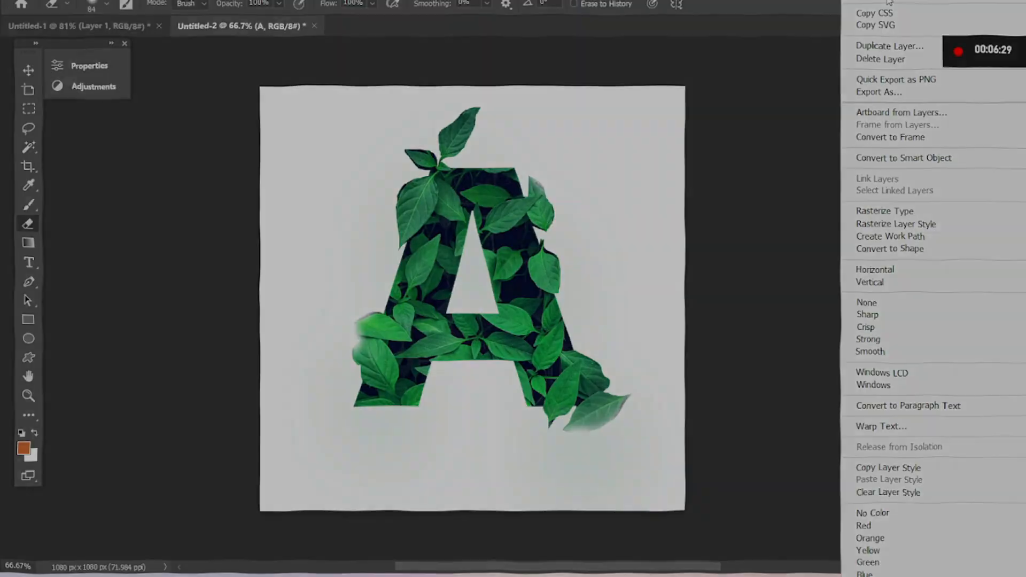
{"action": "left_click", "coordinate": [888, 1]}
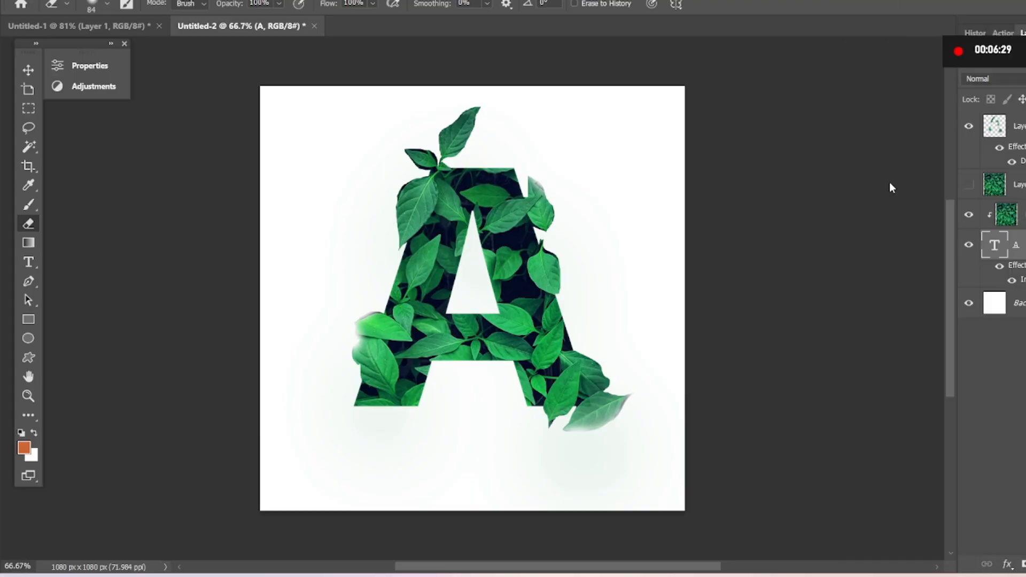
{"action": "left_click", "coordinate": [623, 438]}
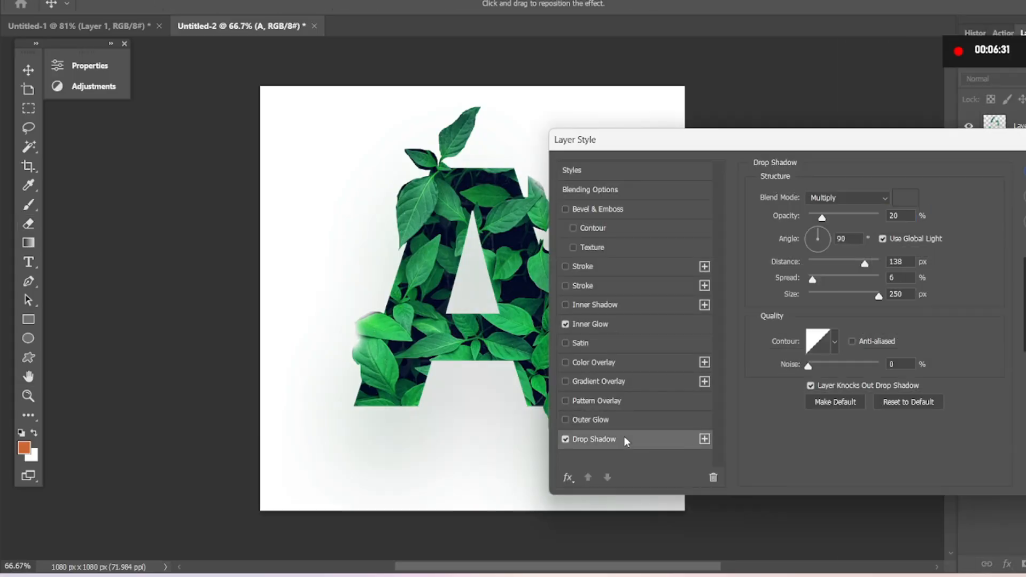
{"action": "left_click_drag", "start_coordinate": [849, 216], "coordinate": [969, 202]}
{"action": "left_click", "coordinate": [912, 198]}
{"action": "left_click_drag", "start_coordinate": [811, 330], "coordinate": [604, 574]}
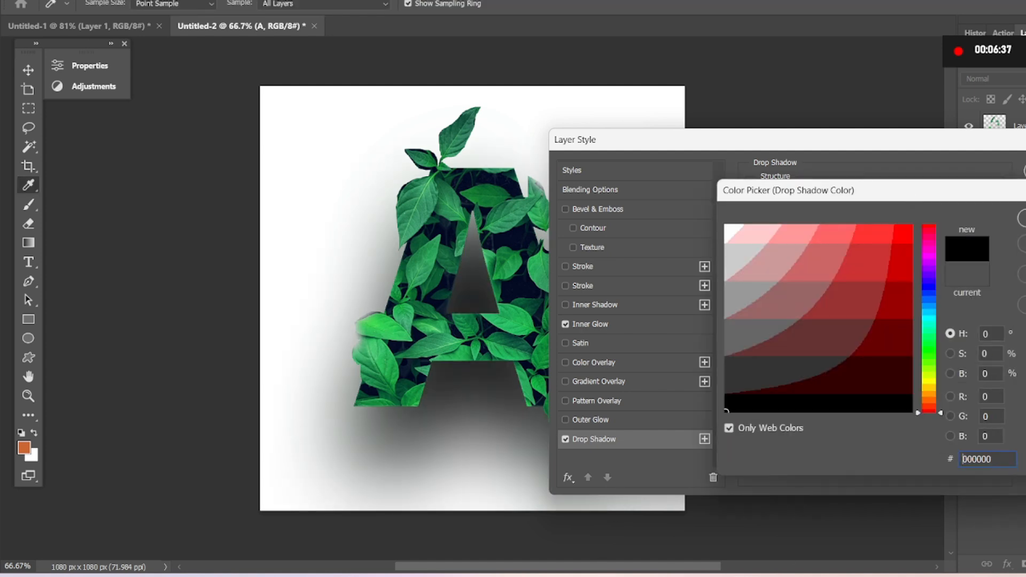
{"action": "key", "text": "Return"}
Set the letter's drop shadow size to 0 px and its distance to 12 px.
{"action": "left_click_drag", "start_coordinate": [854, 294], "coordinate": [807, 297]}
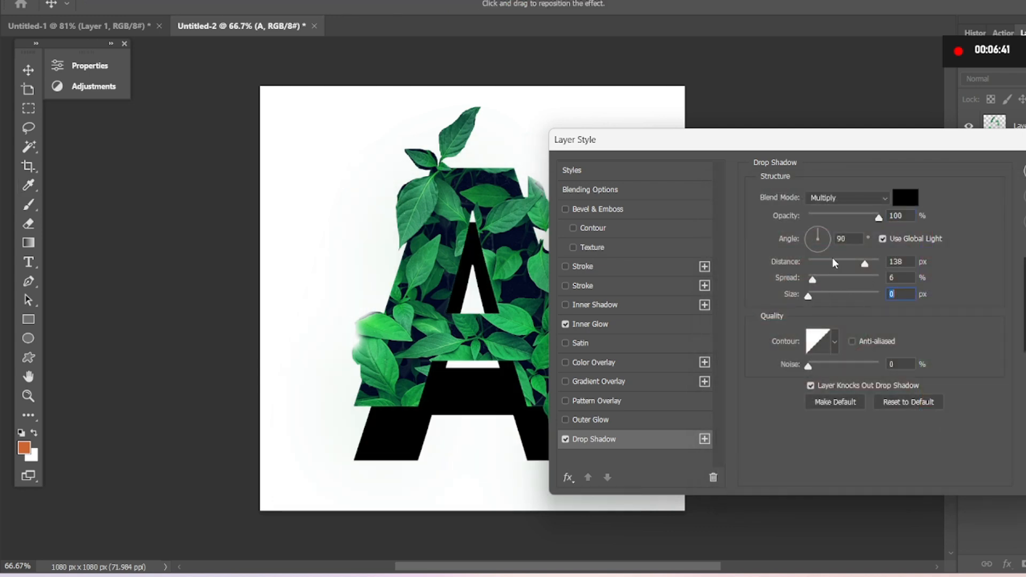
{"action": "left_click", "coordinate": [815, 260]}
{"action": "left_click_drag", "start_coordinate": [815, 260], "coordinate": [816, 261]}
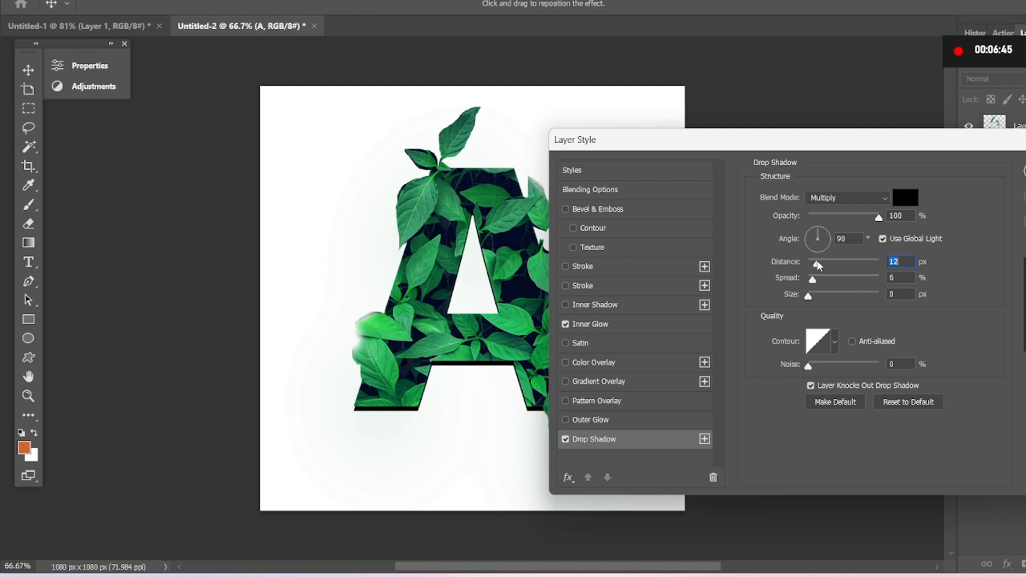
Change the drop shadow colour to the leaf green 009933, sampled from the image.
{"action": "left_click", "coordinate": [912, 198]}
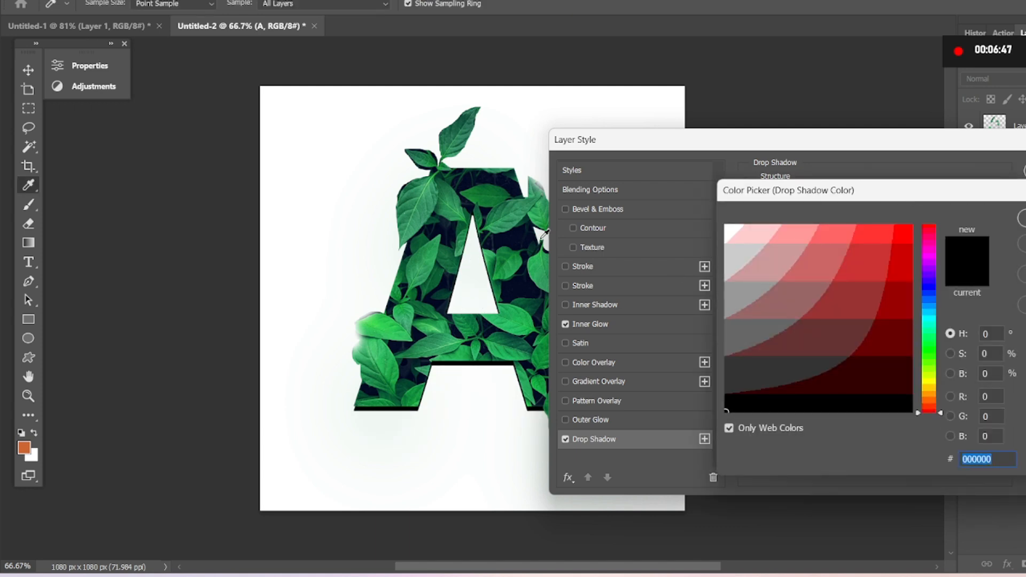
{"action": "left_click", "coordinate": [514, 258]}
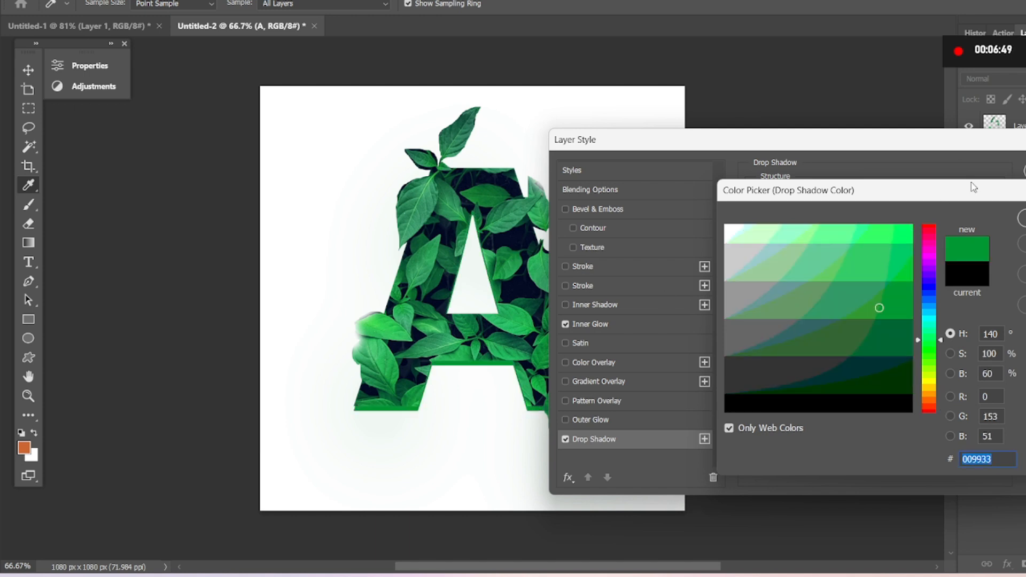
{"action": "key", "text": "Return"}
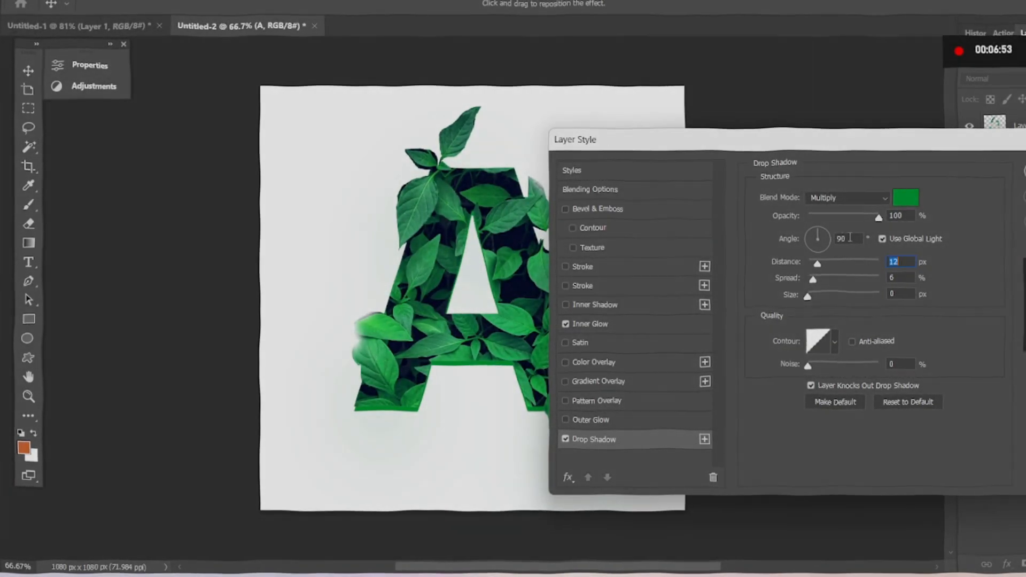
Increase the drop shadow's angle to shift the green edge slightly to the right of the letter, and apply the layer style.
{"action": "left_click", "coordinate": [849, 238]}
{"action": "key", "text": "Up"}
{"action": "key", "text": "Up"}
{"action": "key", "text": "Up"}
{"action": "key", "text": "Up"}
{"action": "key", "text": "Up"}
{"action": "key", "text": "Up"}
{"action": "key", "text": "Up"}
{"action": "key", "text": "Up"}
{"action": "key", "text": "Up"}
{"action": "key", "text": "Up"}
{"action": "key", "text": "Up"}
{"action": "key", "text": "Up"}
{"action": "key", "text": "Up"}
{"action": "key", "text": "Up"}
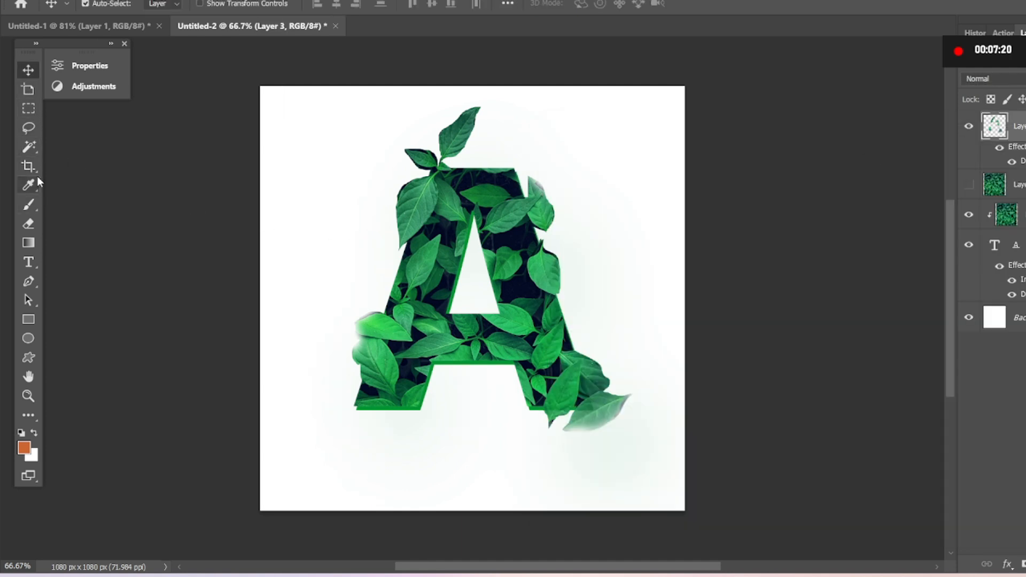
Outline the large leaf at the upper left of the letter A with the Lasso tool and copy it to a new layer.
{"action": "left_click", "coordinate": [29, 127]}
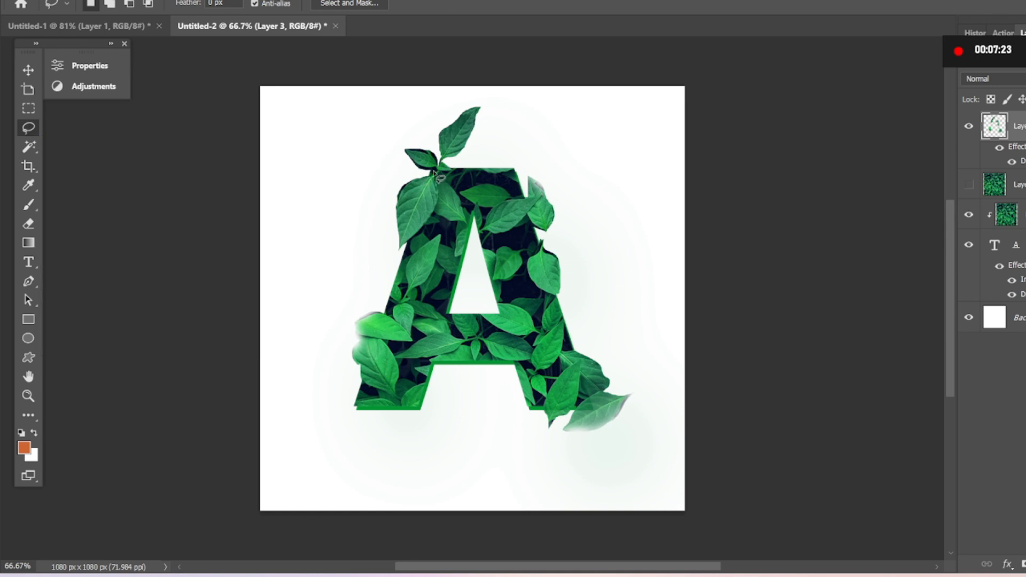
{"action": "mouse_move", "coordinate": [435, 176]}
{"action": "left_mouse_down"}
{"action": "mouse_move", "coordinate": [405, 174]}
{"action": "mouse_move", "coordinate": [387, 195]}
{"action": "mouse_move", "coordinate": [403, 264]}
{"action": "mouse_move", "coordinate": [448, 220]}
{"action": "mouse_move", "coordinate": [432, 174]}
{"action": "left_mouse_up"}
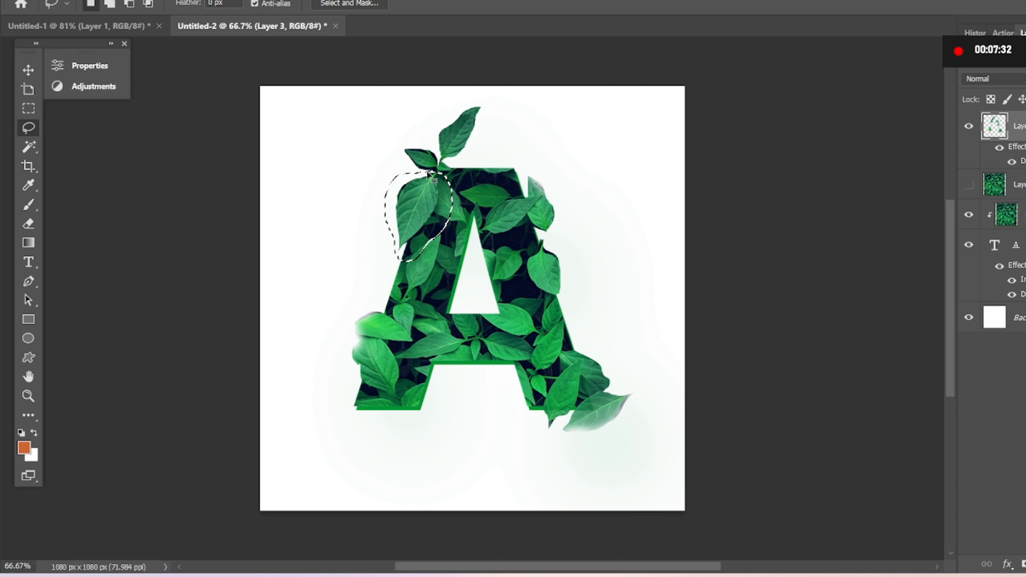
{"action": "key", "text": "ctrl+j"}
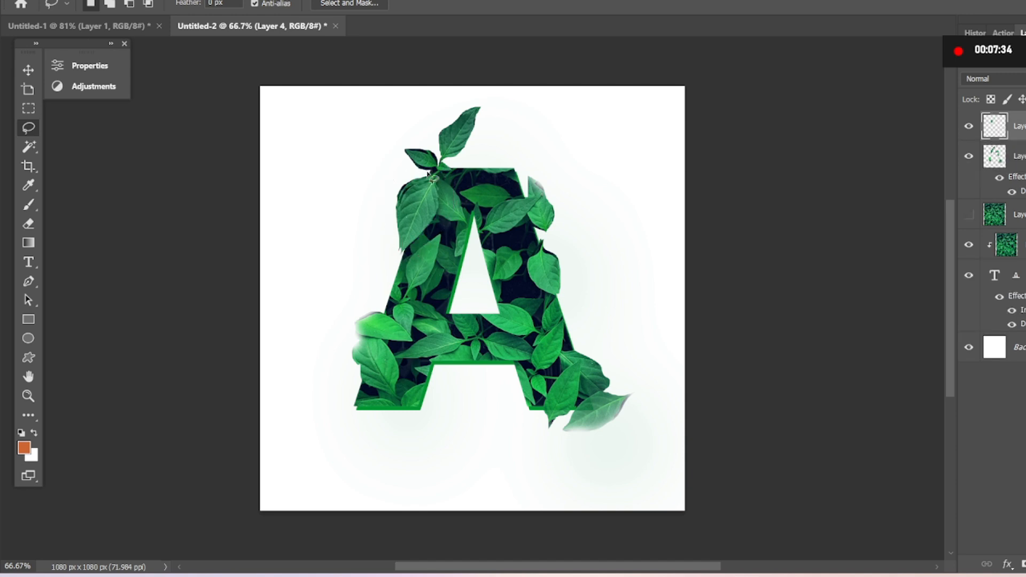
Enlarge the copied leaf to about 206% and place it in the canvas's top-left corner, partly outside the edge.
{"action": "key", "text": "ctrl+t"}
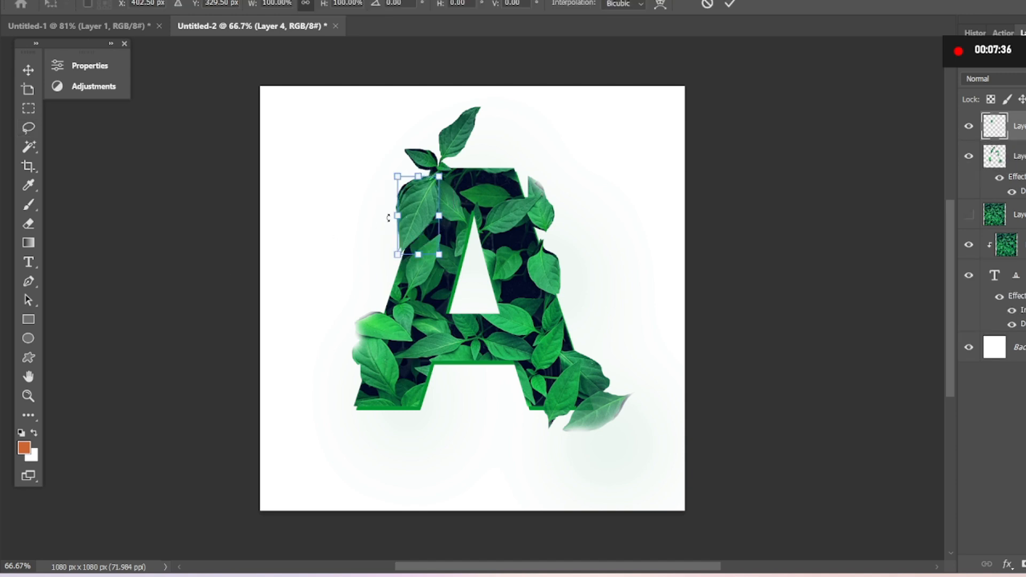
{"action": "left_click_drag", "start_coordinate": [416, 218], "coordinate": [315, 182]}
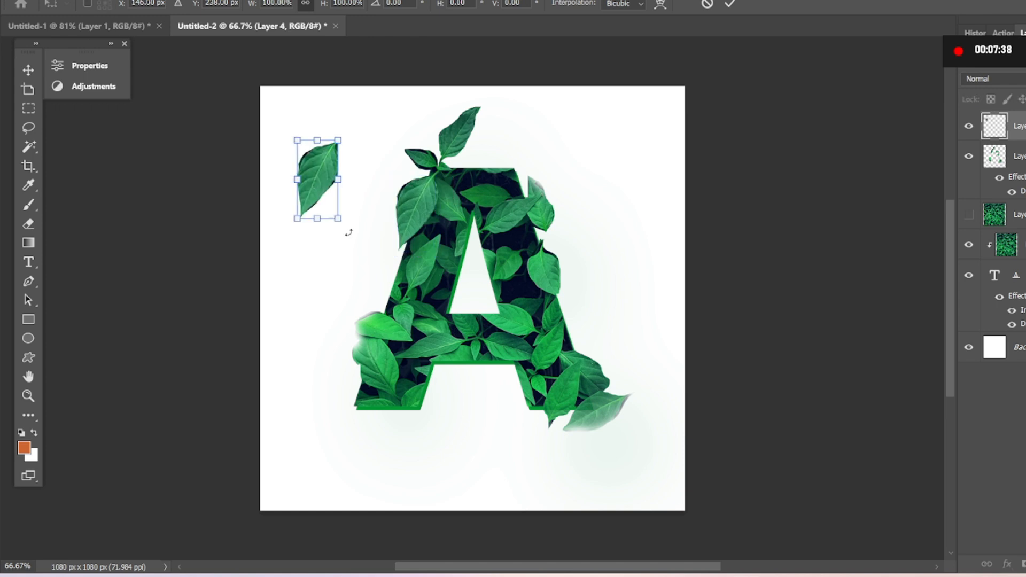
{"action": "left_click_drag", "start_coordinate": [340, 221], "coordinate": [383, 305]}
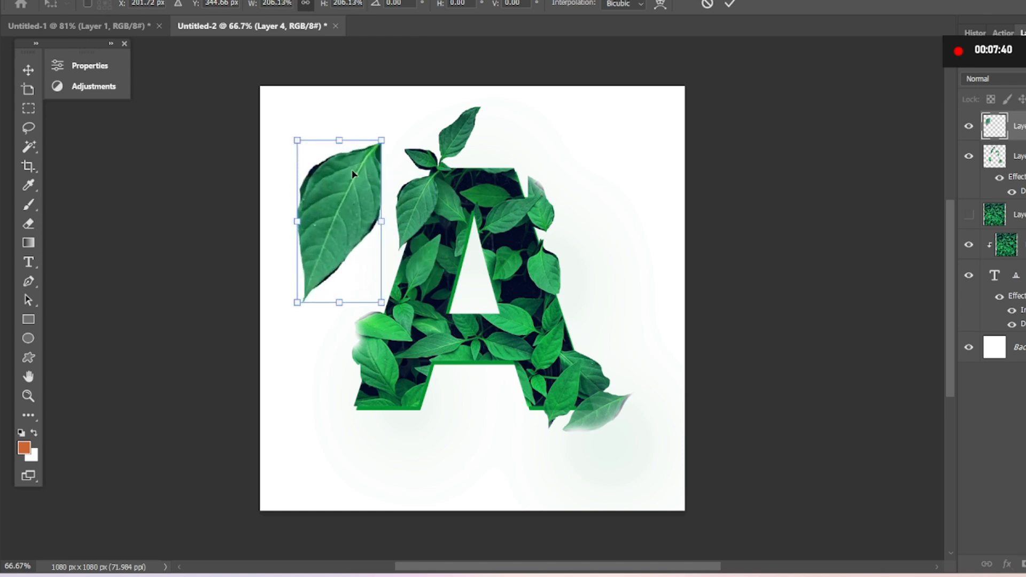
{"action": "left_click_drag", "start_coordinate": [350, 178], "coordinate": [294, 99]}
Duplicate the enlarged corner leaf and place the copy in the canvas's bottom-right corner, partly outside the edge.
{"action": "key", "text": "l"}
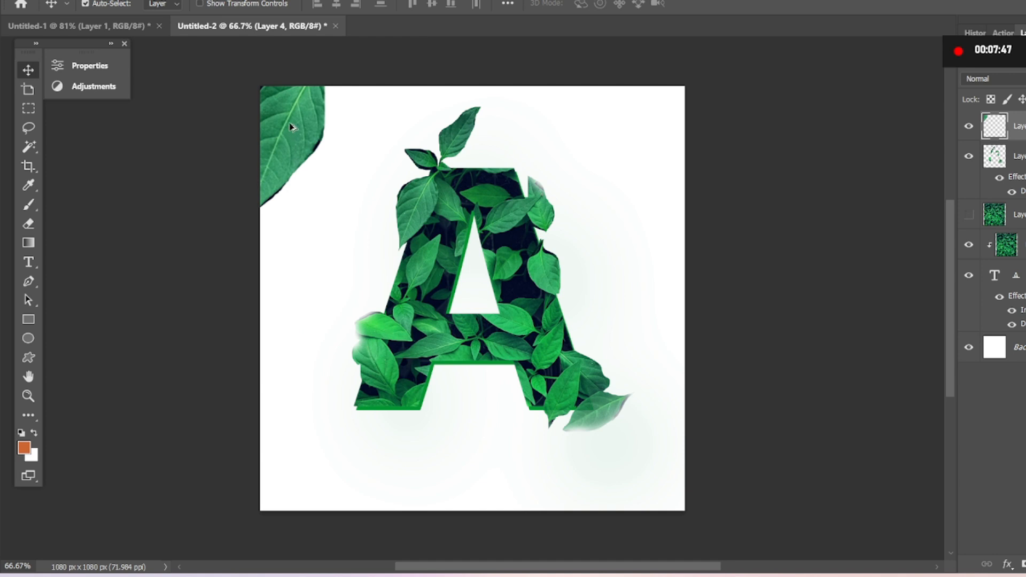
{"action": "left_click_drag", "start_coordinate": [291, 127], "coordinate": [679, 450]}
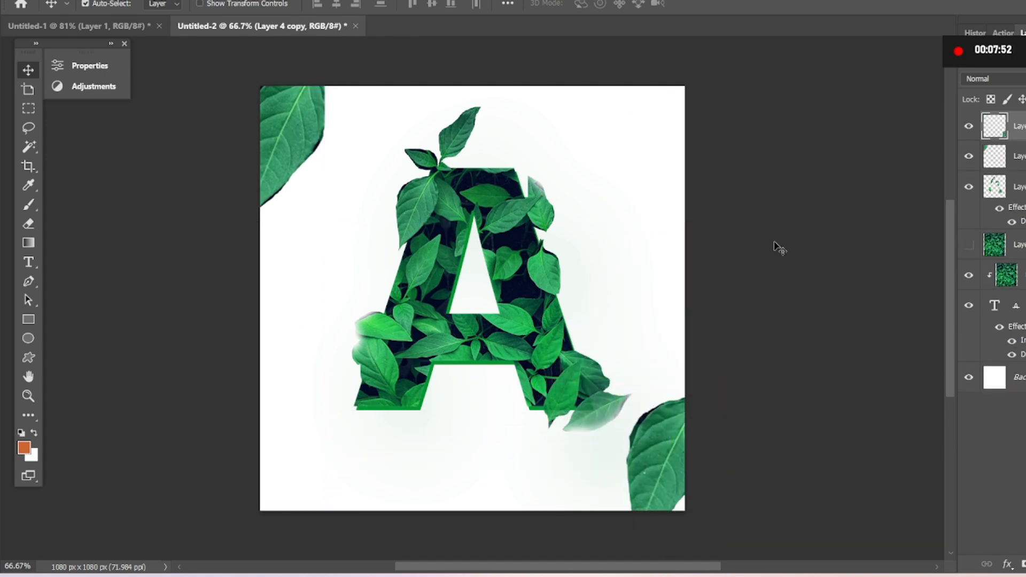